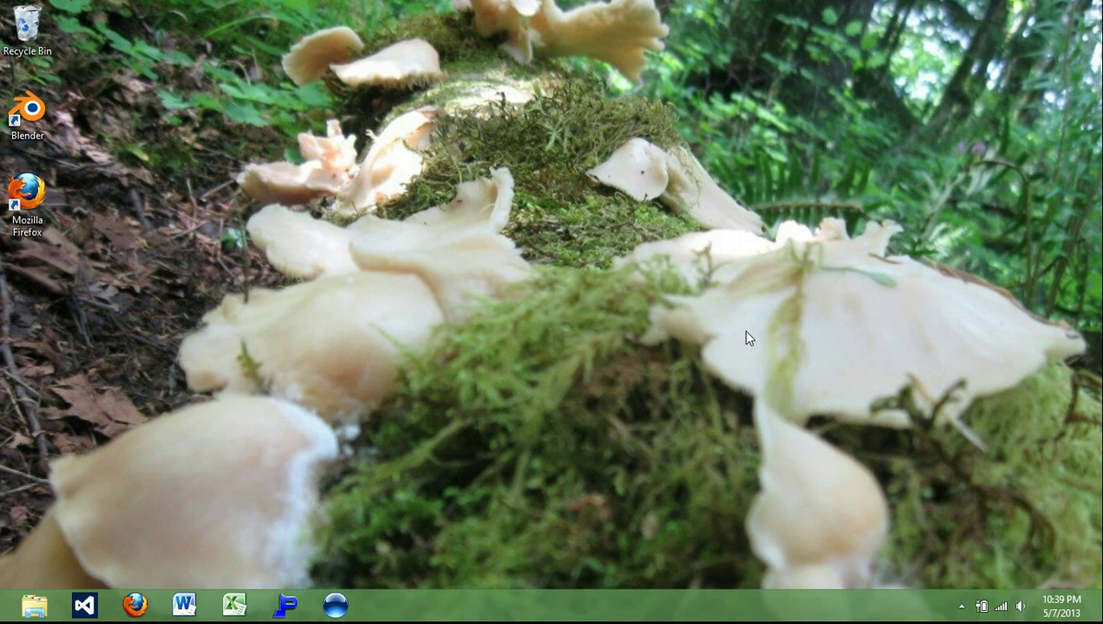
Launch Photon from the taskbar to get an empty expression input beside a blank graph grid.
{"action": "left_click", "coordinate": [287, 604]}
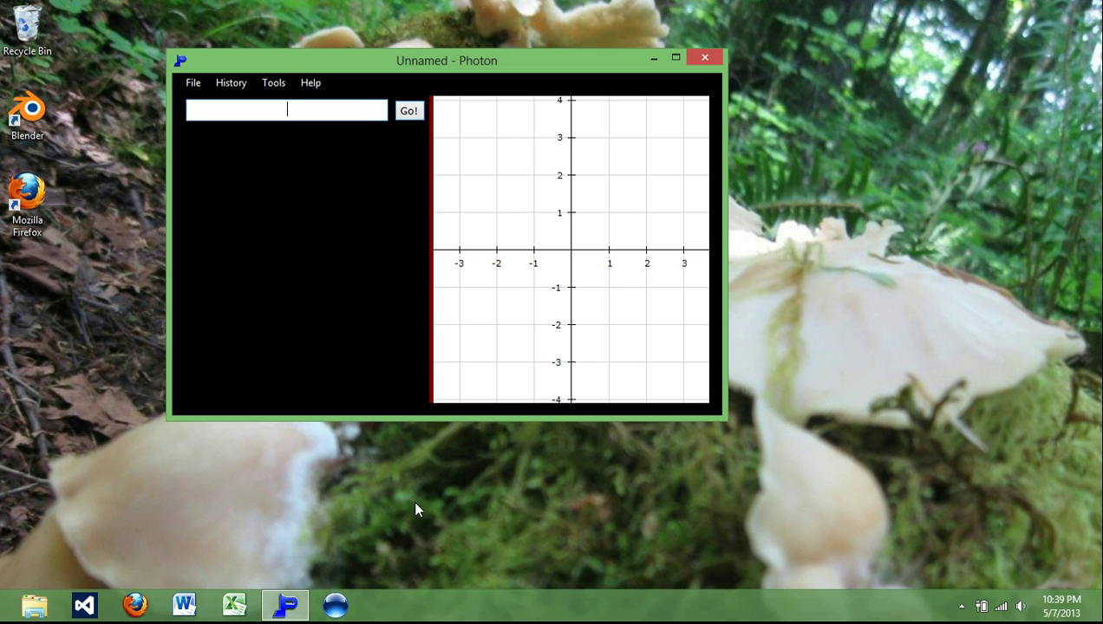
Bring ParaGraph forward to view its empty Cartesian graph, x -5 to 5, y -4.16 to 4.16.
{"action": "left_click", "coordinate": [335, 604]}
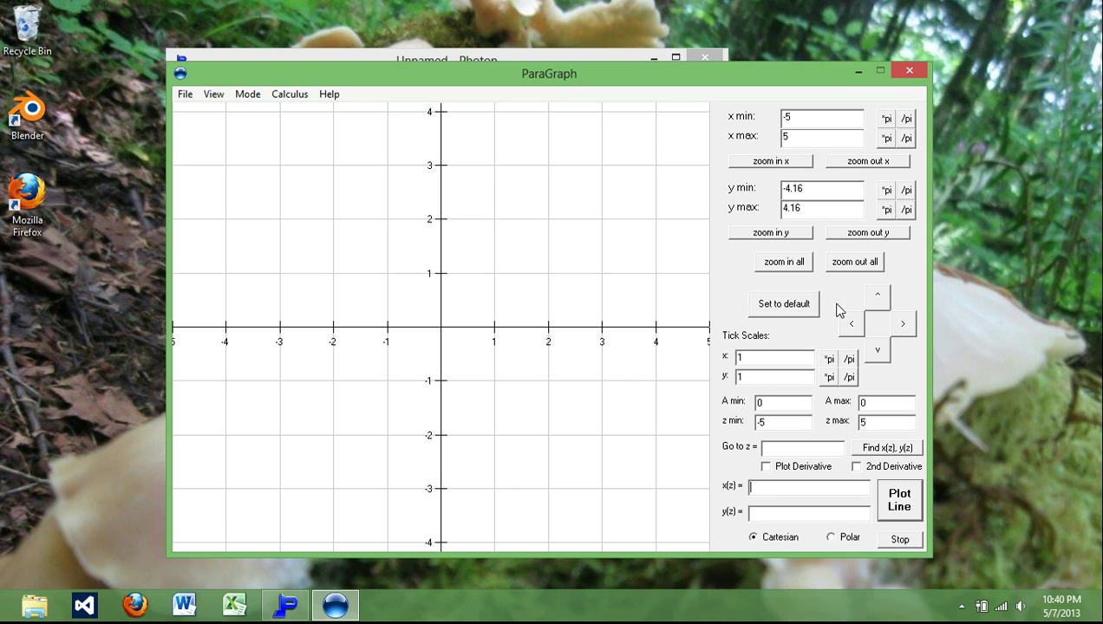
{"action": "left_click", "coordinate": [919, 77]}
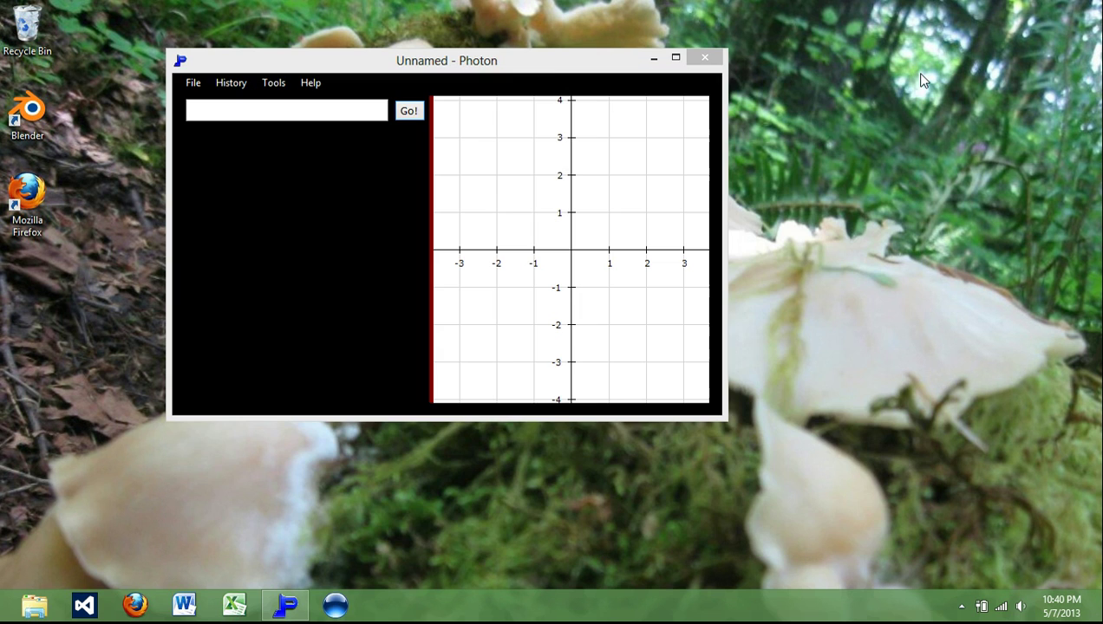
{"action": "left_click", "coordinate": [538, 68]}
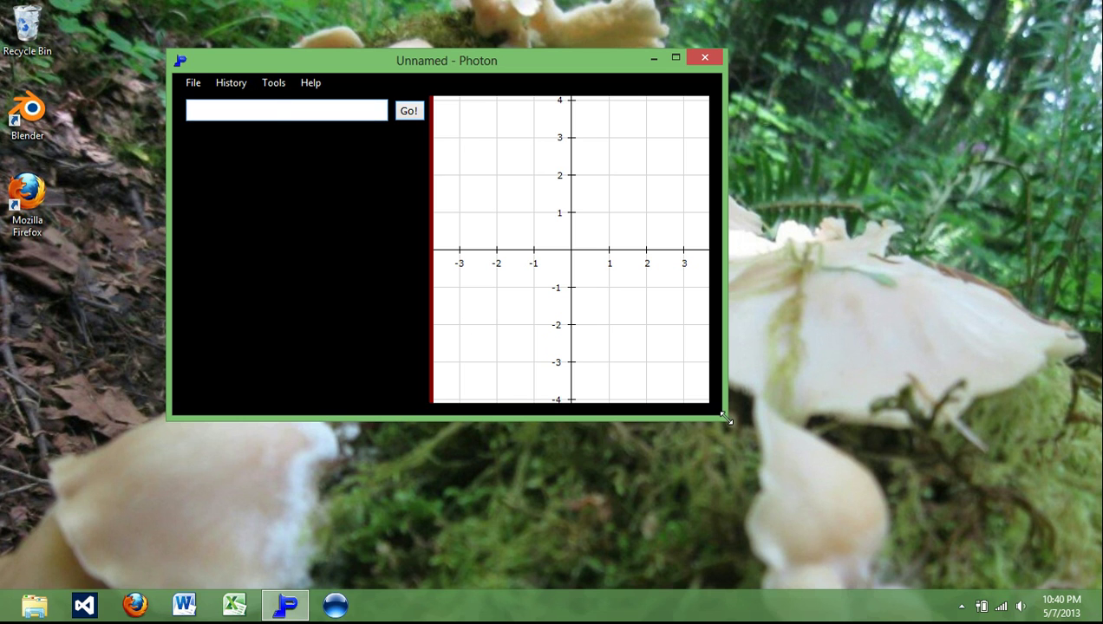
Enlarge the Photon window and adjust the splitter between the expression panel and graph.
{"action": "left_click_drag", "start_coordinate": [727, 420], "coordinate": [740, 349]}
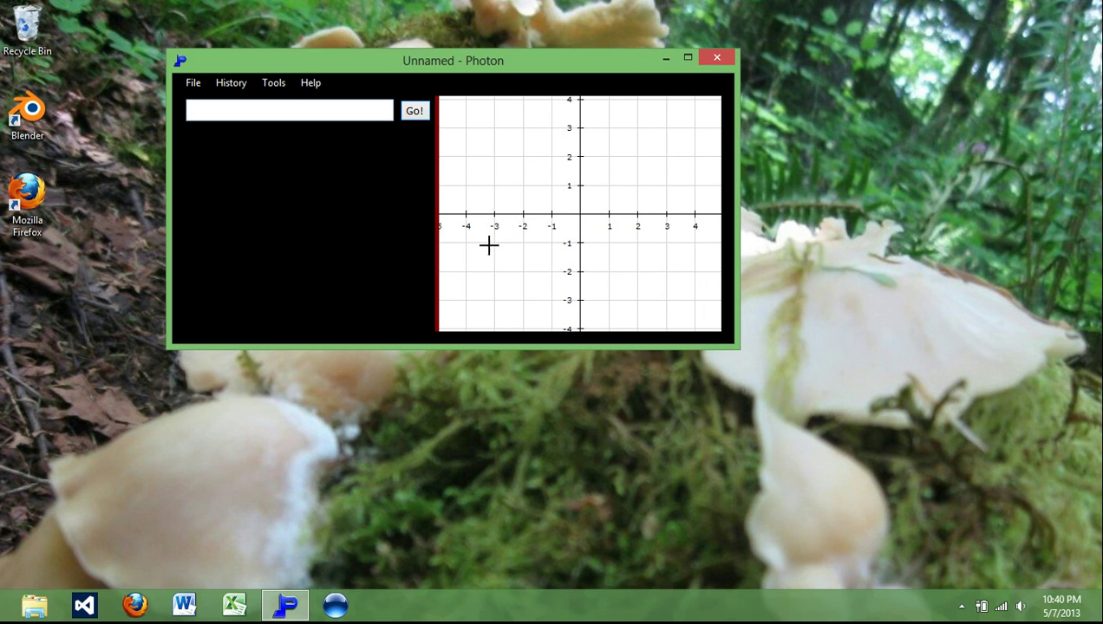
{"action": "left_click_drag", "start_coordinate": [438, 267], "coordinate": [510, 269]}
{"action": "left_click_drag", "start_coordinate": [505, 348], "coordinate": [504, 413]}
{"action": "left_click_drag", "start_coordinate": [511, 358], "coordinate": [448, 352]}
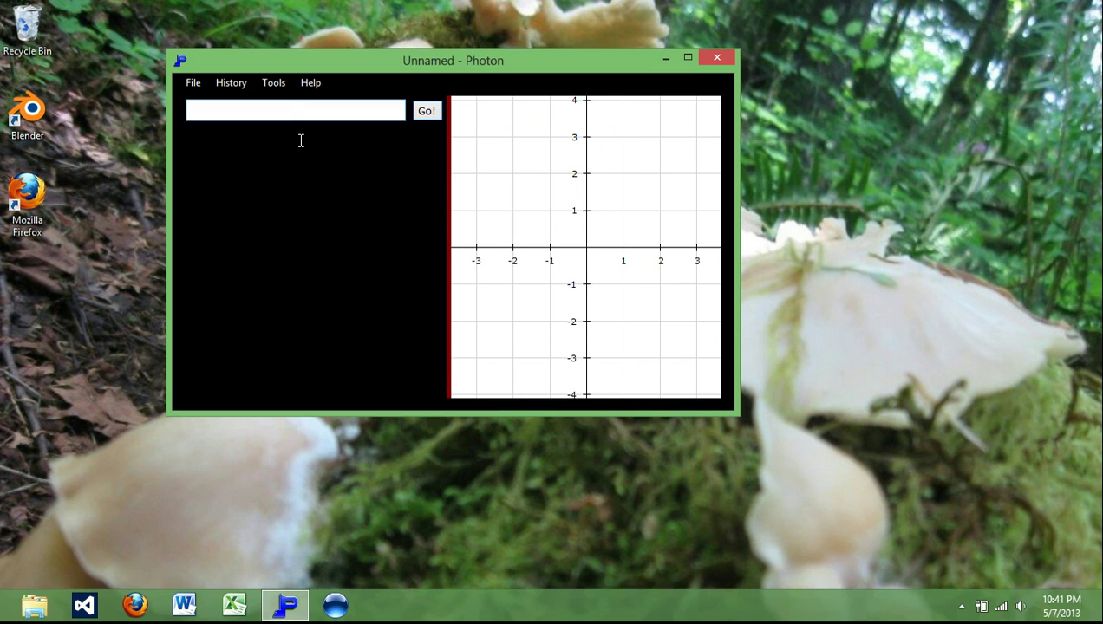
Enter x^2 to draw the parabola, pan toward positive x, and compute 1 + 1 = 2.
{"action": "type", "text": "x^2"}
{"action": "key", "text": "Return"}
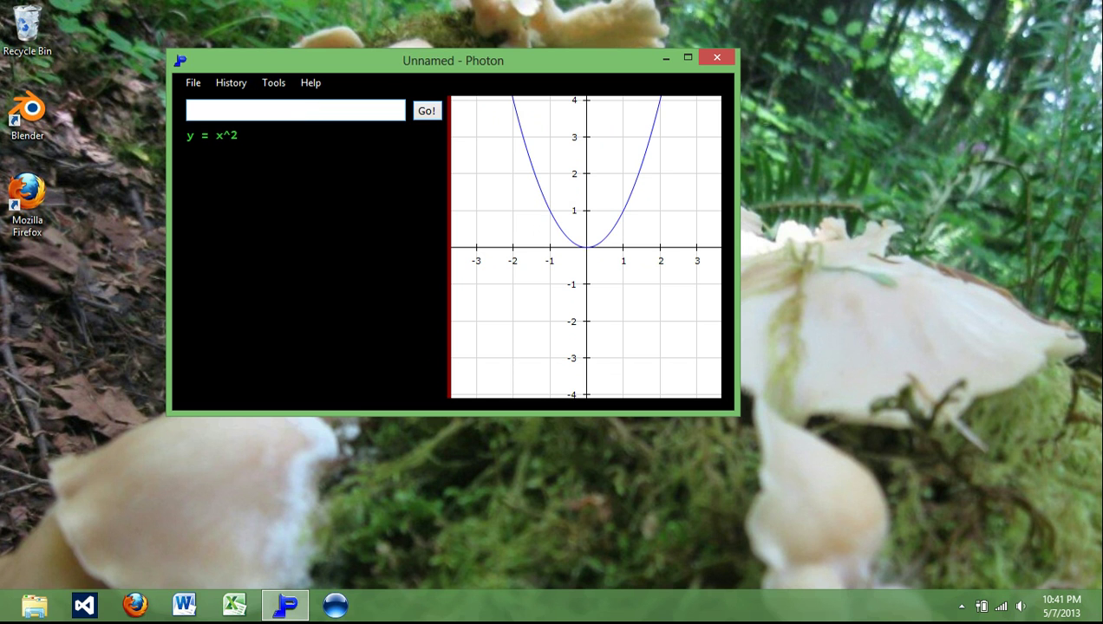
{"action": "mouse_move", "coordinate": [574, 221]}
{"action": "left_mouse_down"}
{"action": "mouse_move", "coordinate": [515, 292]}
{"action": "mouse_move", "coordinate": [579, 313]}
{"action": "mouse_move", "coordinate": [633, 241]}
{"action": "mouse_move", "coordinate": [576, 224]}
{"action": "mouse_move", "coordinate": [569, 278]}
{"action": "left_mouse_up"}
{"action": "left_click", "coordinate": [295, 111]}
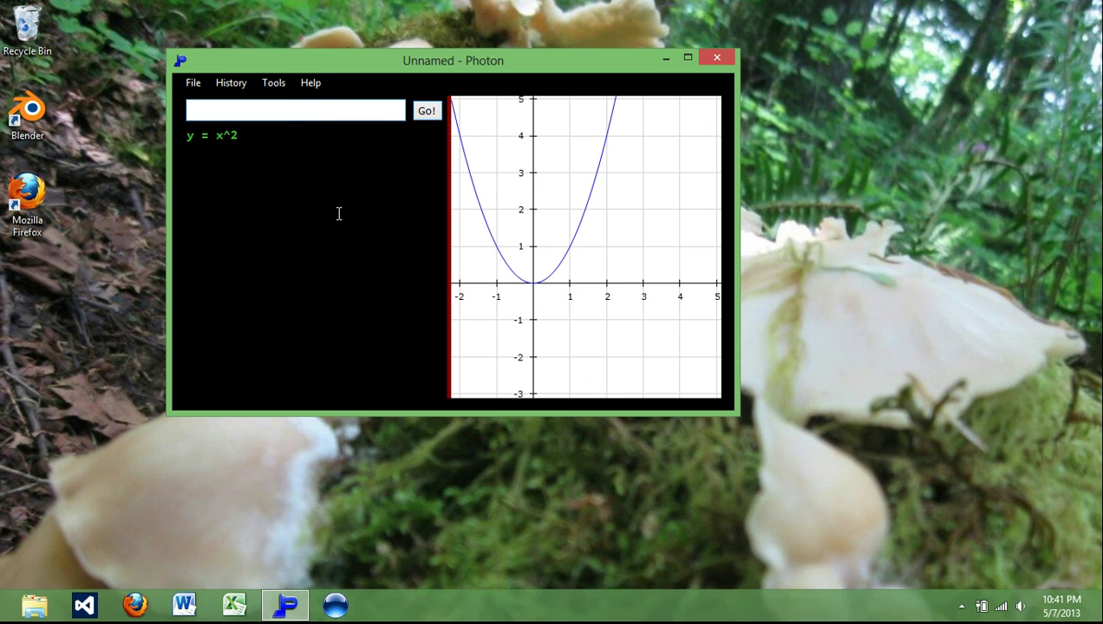
{"action": "type", "text": "1 + 1"}
{"action": "key", "text": "Return"}
Assign d := 34, then evaluate d/2 to get 17.
{"action": "type", "text": "d := 34"}
{"action": "key", "text": "Return"}
{"action": "type", "text": "d/2"}
{"action": "key", "text": "Return"}
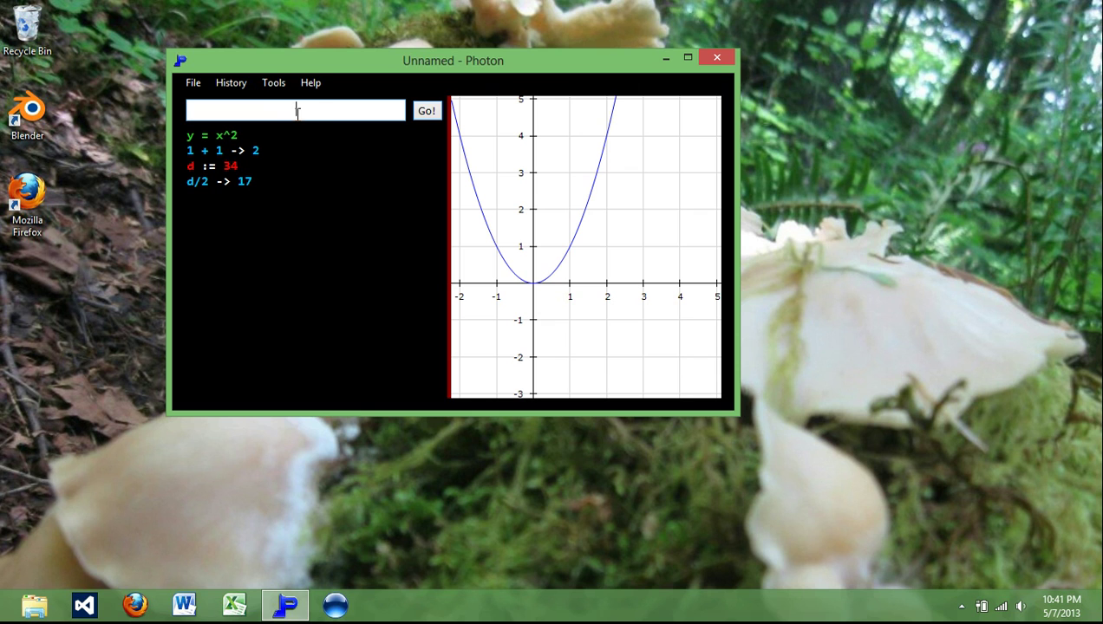
{"action": "left_click", "coordinate": [281, 88]}
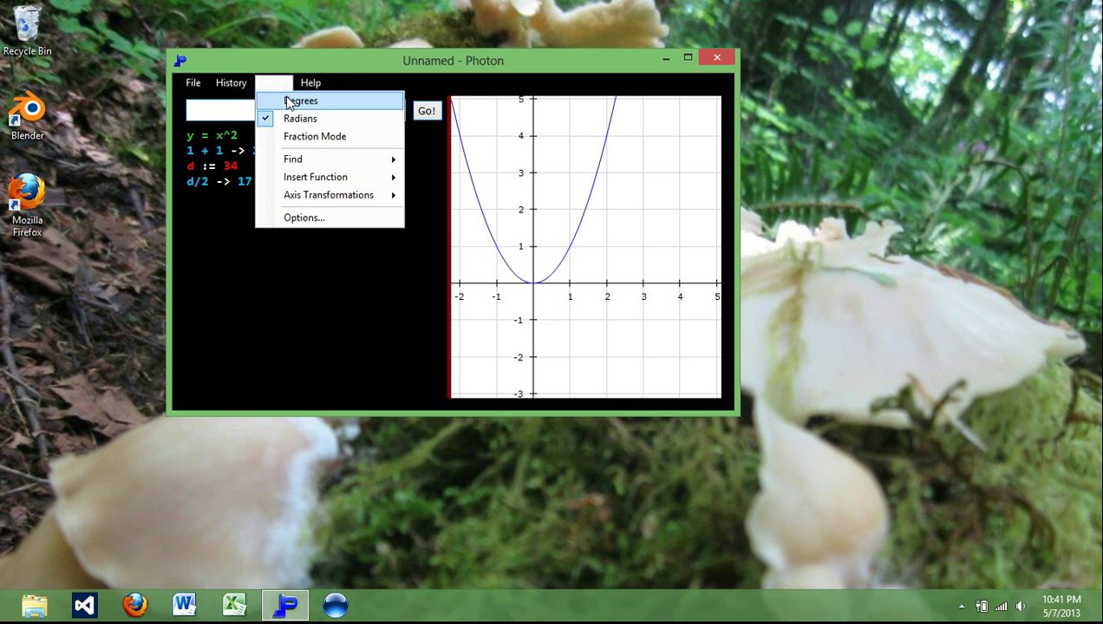
{"action": "left_click", "coordinate": [290, 101]}
{"action": "left_click", "coordinate": [275, 84]}
{"action": "left_click", "coordinate": [293, 119]}
{"action": "left_click", "coordinate": [276, 84]}
{"action": "left_click", "coordinate": [286, 100]}
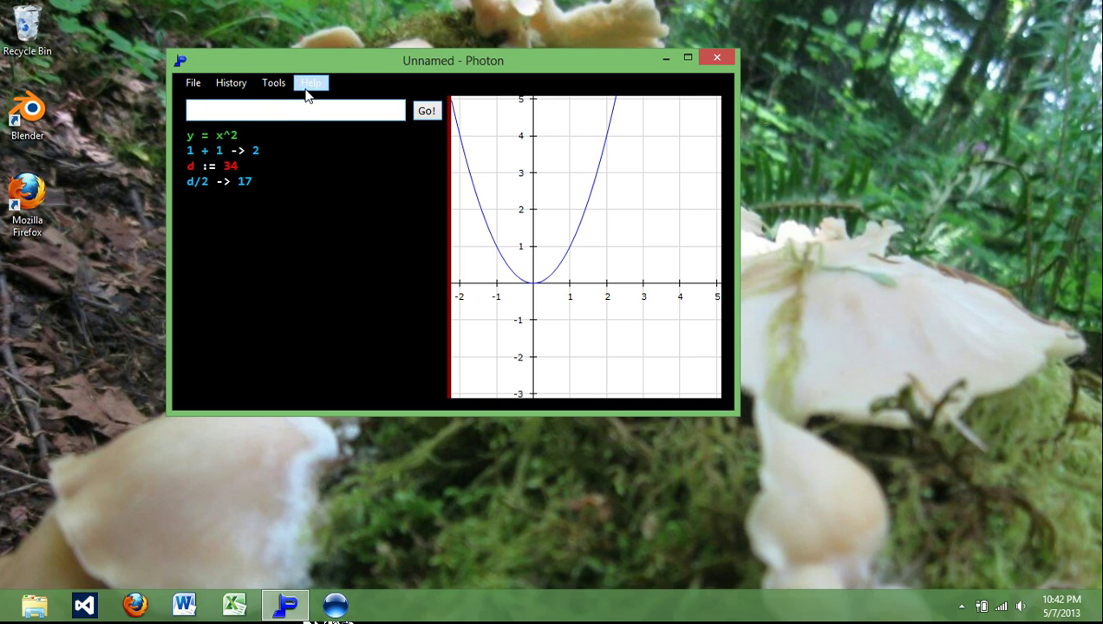
{"action": "left_click", "coordinate": [273, 84]}
{"action": "left_click", "coordinate": [283, 87]}
{"action": "type", "text": "sin("}
{"action": "key", "text": "BackSpace"}
{"action": "key", "text": "BackSpace"}
{"action": "key", "text": "BackSpace"}
{"action": "key", "text": "BackSpace"}
{"action": "left_click", "coordinate": [273, 82]}
{"action": "left_click", "coordinate": [284, 118]}
{"action": "left_click", "coordinate": [283, 84]}
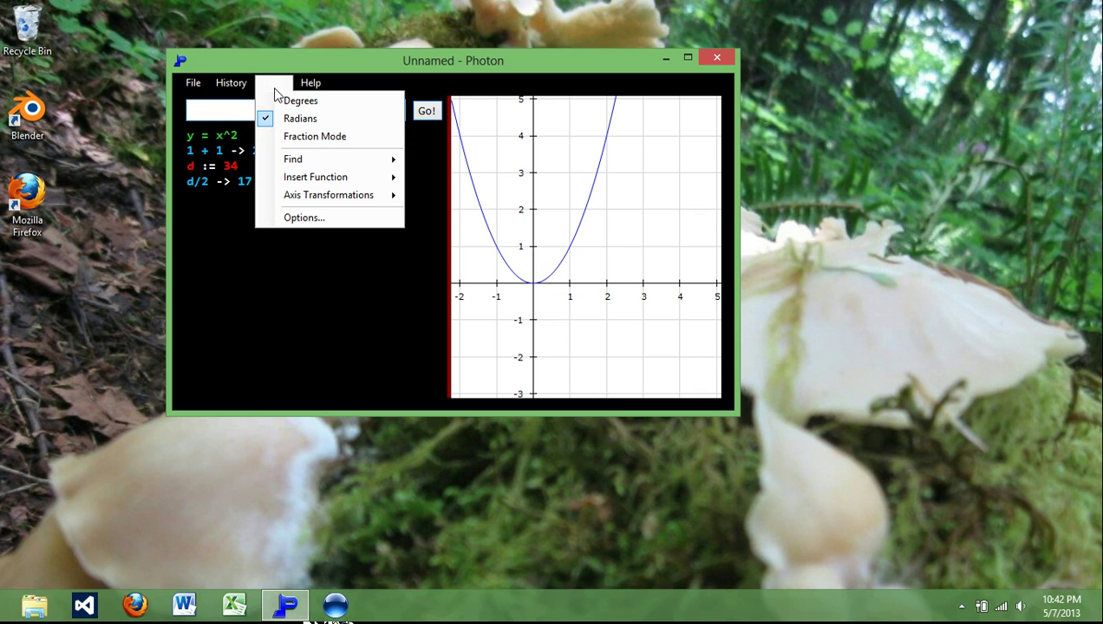
{"action": "left_click", "coordinate": [311, 312]}
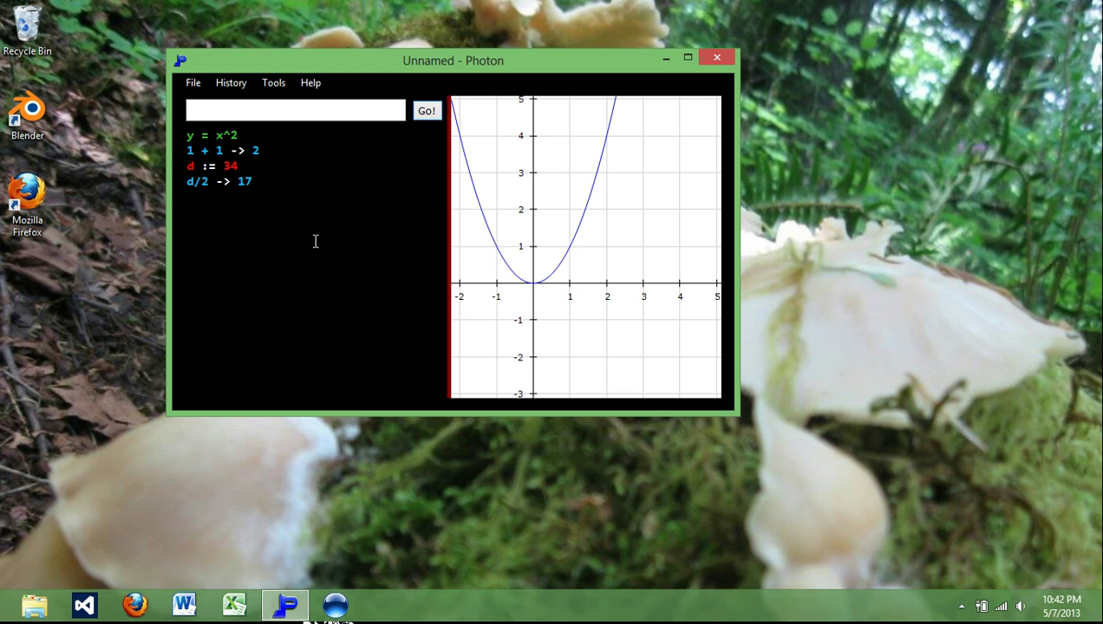
Pan the graph so the origin is centred, spanning roughly x -3 to 3.5.
{"action": "mouse_move", "coordinate": [521, 278]}
{"action": "left_mouse_down"}
{"action": "mouse_move", "coordinate": [556, 249]}
{"action": "mouse_move", "coordinate": [585, 193]}
{"action": "mouse_move", "coordinate": [596, 206]}
{"action": "mouse_move", "coordinate": [586, 259]}
{"action": "left_mouse_up"}
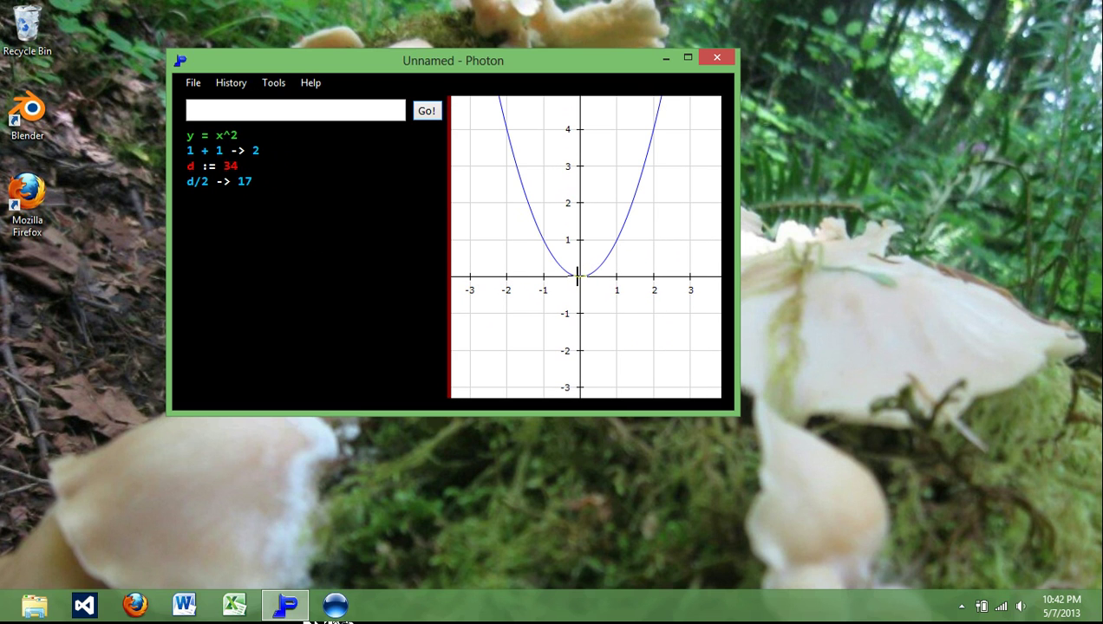